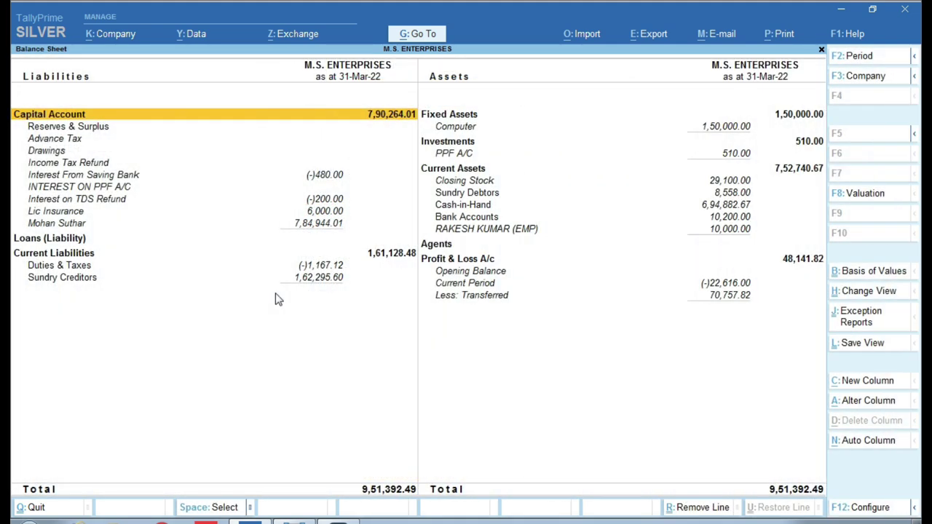
# Step: Examine the liabilities side of the balance sheet and switch to the ACCOUNTS GROUP DETAILS image in Windows Photo Viewer
pyautogui.press('ctrl')
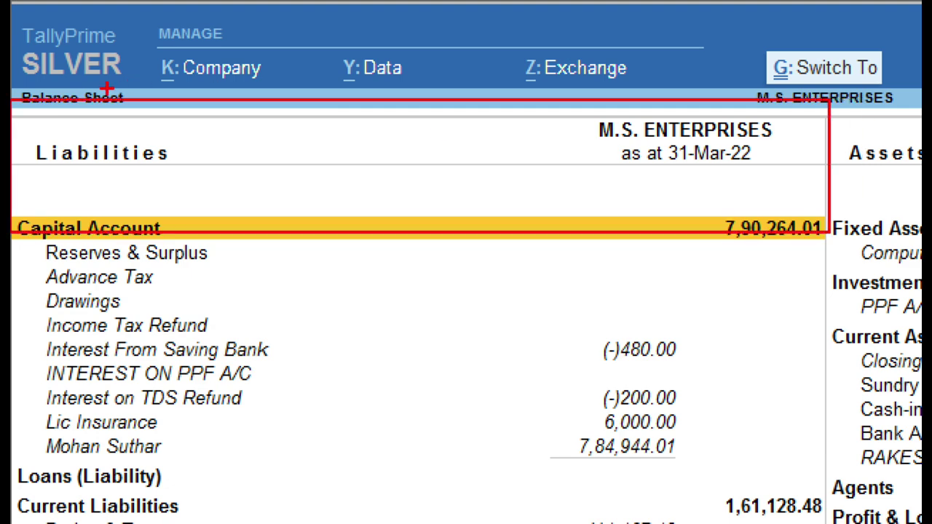
pyautogui.press('ctrl')
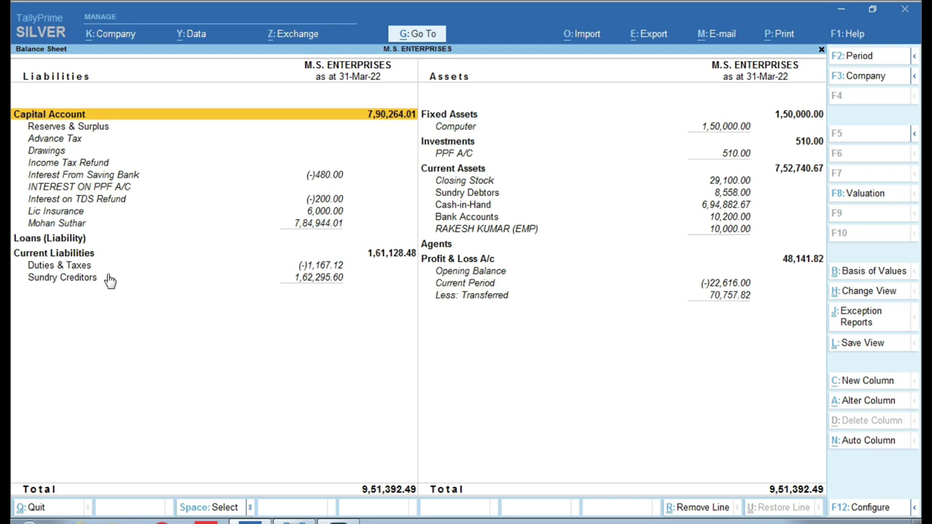
pyautogui.click(293, 518)
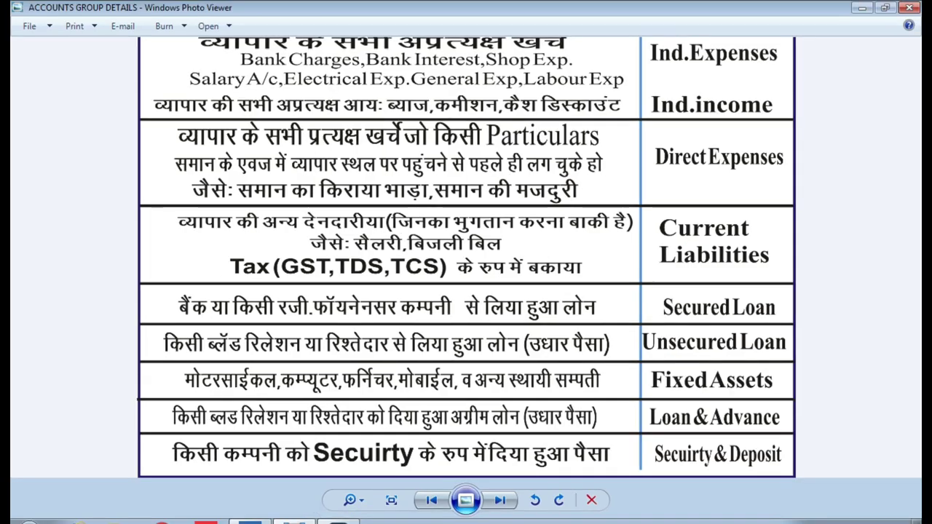
# Step: Switch back to TallyPrime, leave the balance sheet and open a blank ledger creation form
pyautogui.hotkey('alt', 'Tab')
pyautogui.press('Escape')
pyautogui.press('Home')
pyautogui.press('Down')
pyautogui.press('Up')
pyautogui.press('Return')
pyautogui.press('Down')
pyautogui.press('Return')
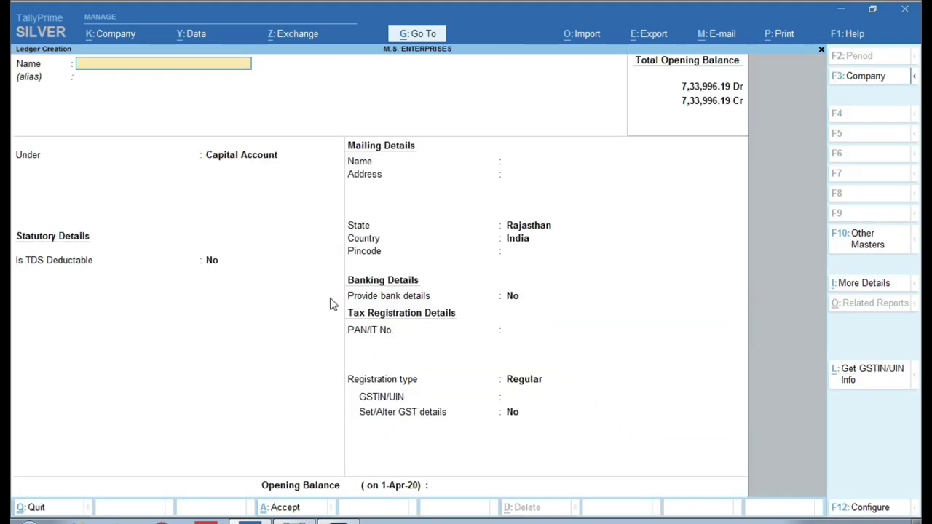
# Step: Name the new ledger Salary Payble and place it under the Current Liabilities group
pyautogui.write('Salary Payble')
pyautogui.press('Return')
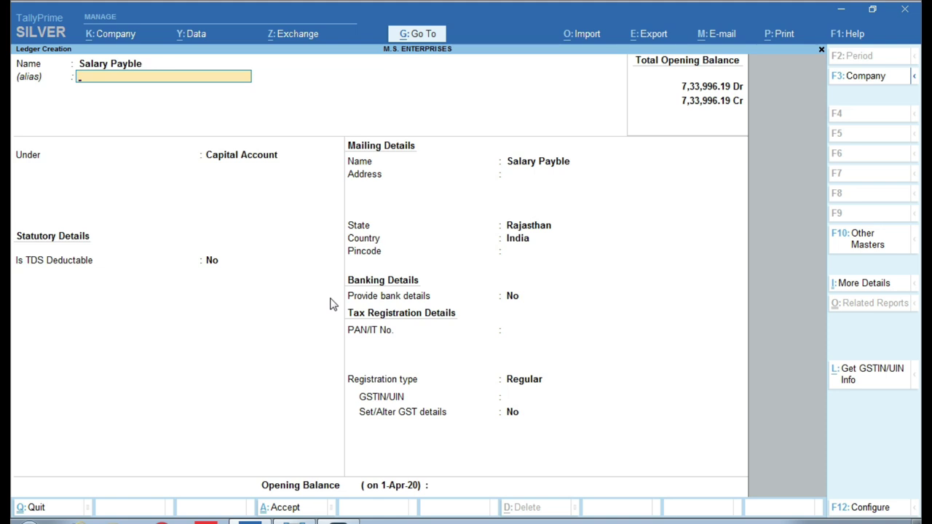
pyautogui.press('Return')
pyautogui.write('Cu')
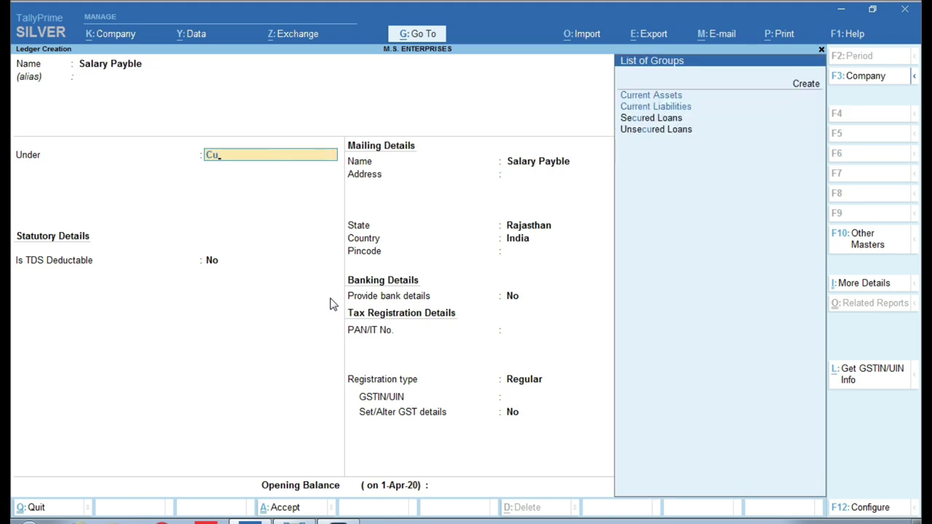
pyautogui.press('Down')
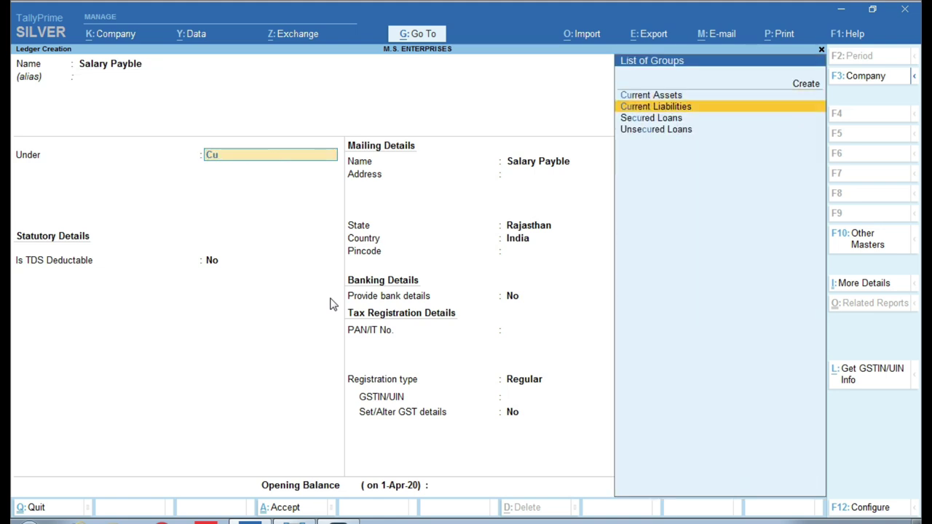
pyautogui.press('Return')
pyautogui.press('BackSpace')
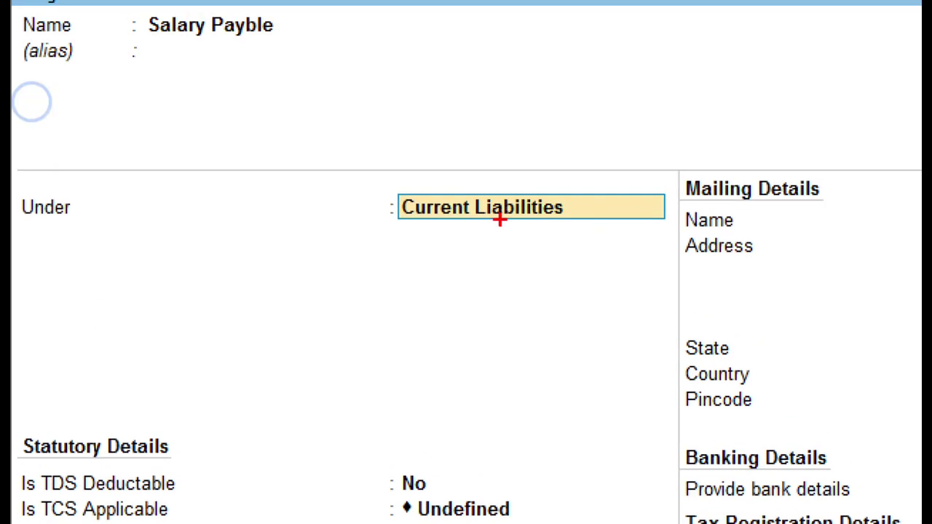
pyautogui.moveTo(397, 217); pyautogui.dragTo(665, 258)
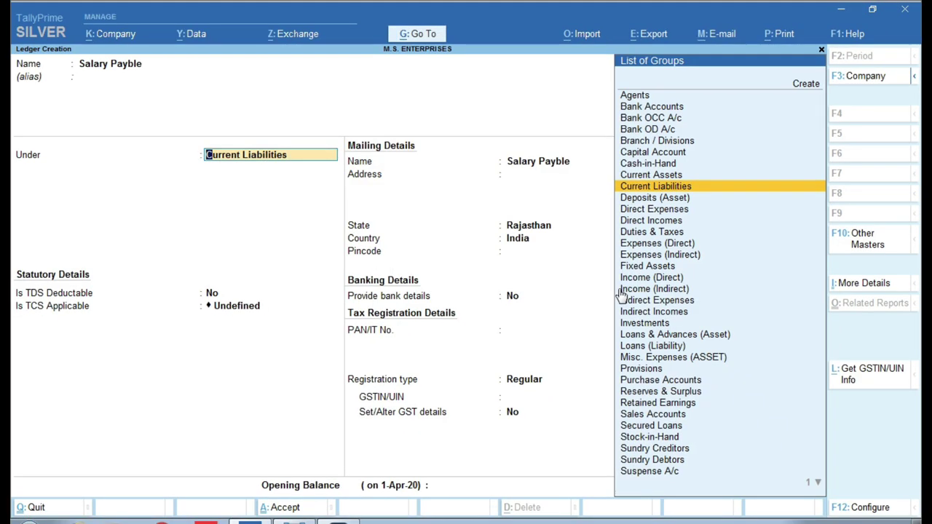
# Step: Change the Salary Payble ledger's group to Sundry Creditors
pyautogui.write('Sund')
pyautogui.press('Return')
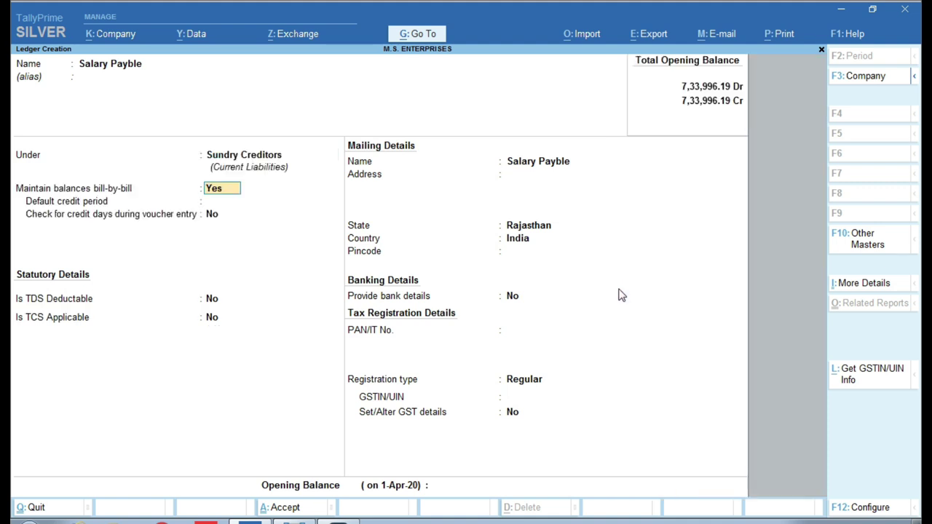
pyautogui.press('ctrl')
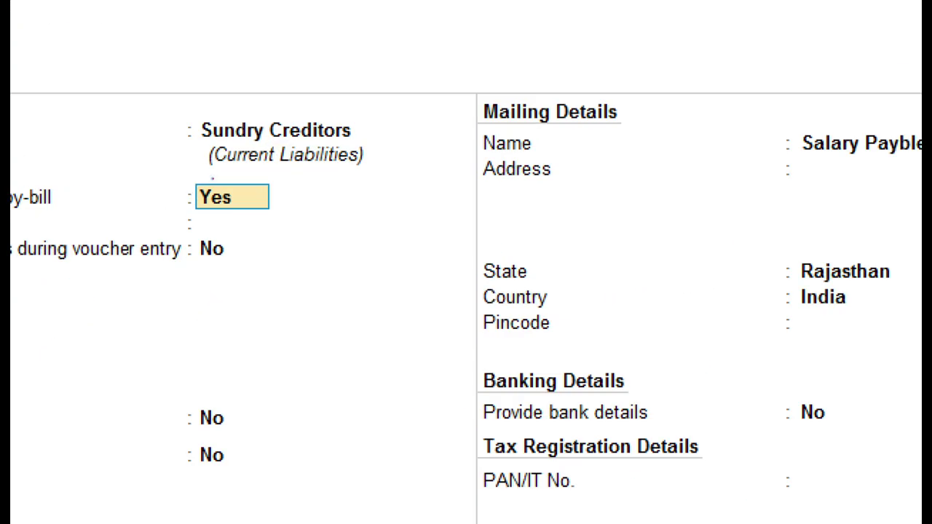
pyautogui.moveTo(204, 140)
pyautogui.mouseDown()
pyautogui.moveTo(269, 177)
pyautogui.moveTo(384, 176)
pyautogui.mouseUp()
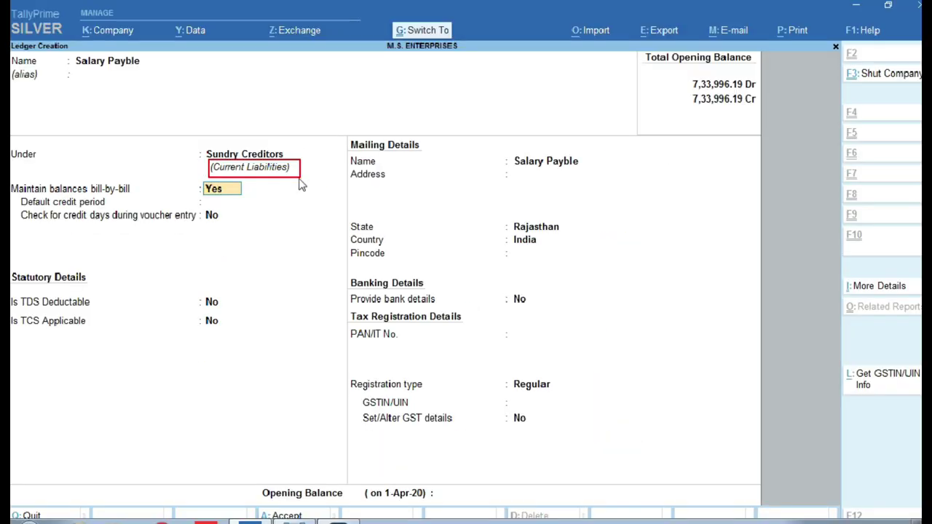
# Step: Switch to the ACCOUNTS GROUP DETAILS image and examine its Sundry Creditors entry
pyautogui.click(313, 505)
pyautogui.click(295, 518)
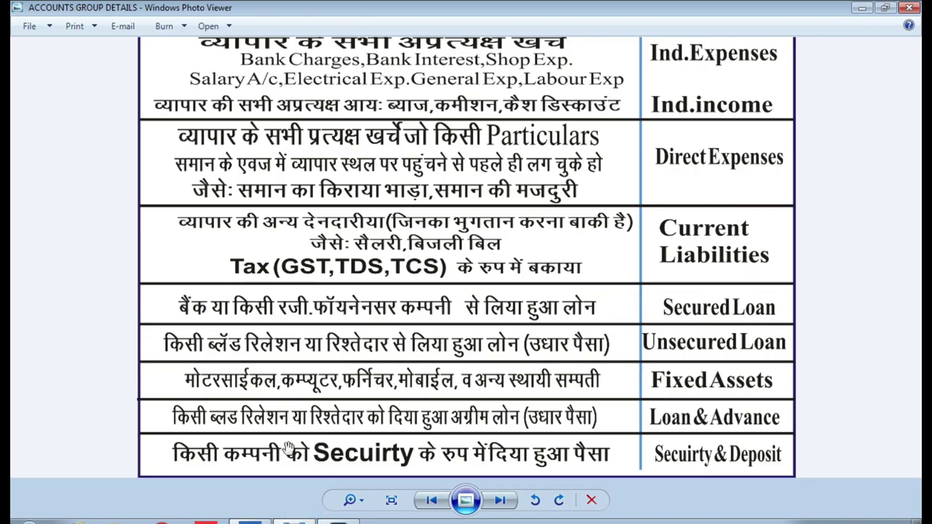
pyautogui.scroll(5, 477, 331)
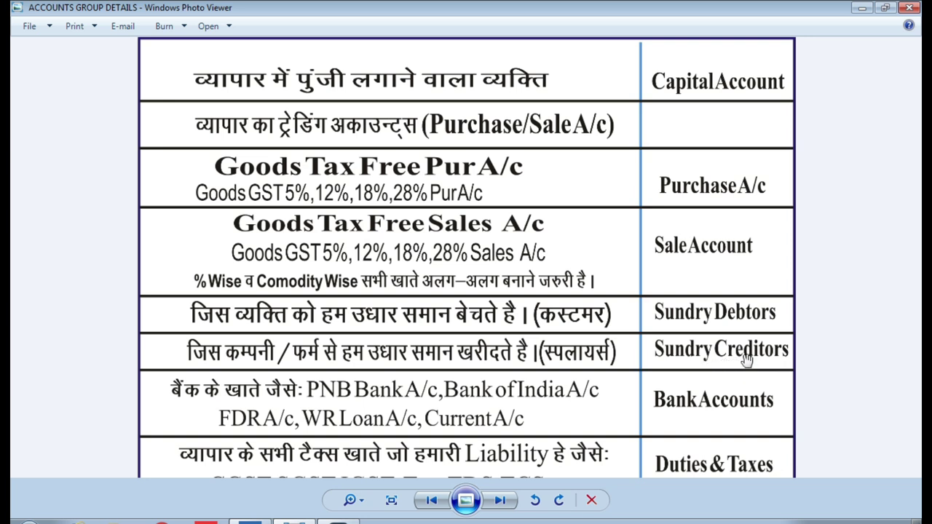
# Step: Switch back to TallyPrime, discard the unsaved Salary Payble ledger and return to the Gateway of Tally
pyautogui.click(249, 519)
pyautogui.press('Escape')
pyautogui.press('Escape')
pyautogui.press('Escape')
pyautogui.press('Escape')
pyautogui.press('Escape')
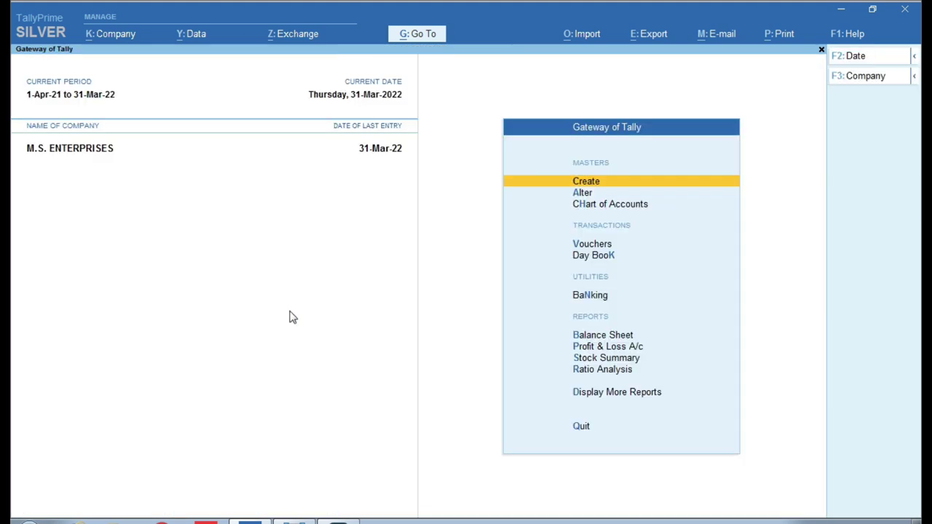
# Step: Open the balance sheet in detailed format and examine the Current Liabilities total and its Duties & Taxes amount
pyautogui.press('b')
pyautogui.hotkey('alt', 'F5')
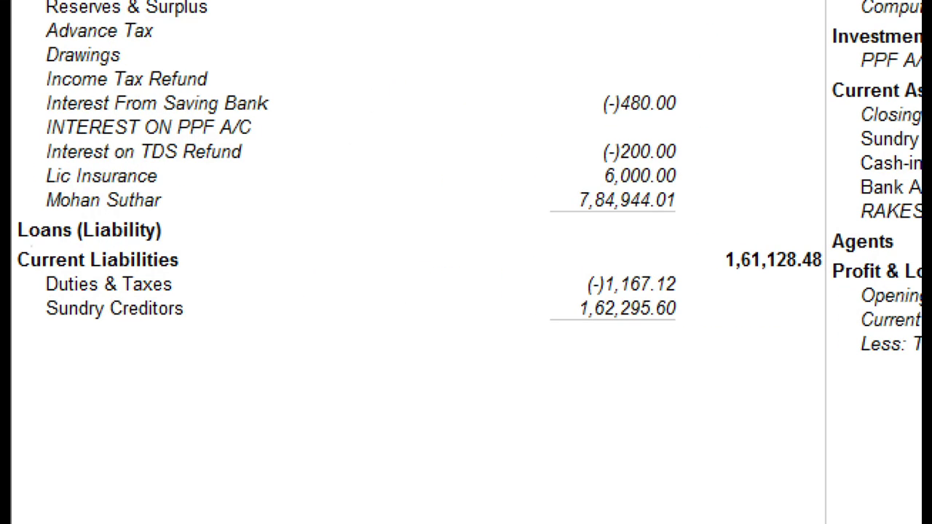
pyautogui.moveTo(14, 246)
pyautogui.mouseDown()
pyautogui.moveTo(291, 297)
pyautogui.moveTo(837, 271)
pyautogui.mouseUp()
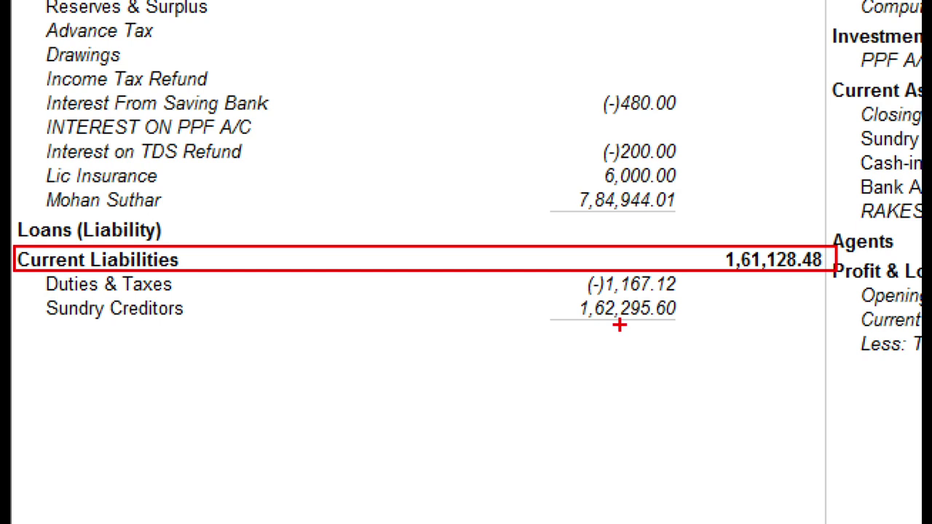
pyautogui.moveTo(573, 264)
pyautogui.mouseDown()
pyautogui.moveTo(591, 279)
pyautogui.moveTo(688, 304)
pyautogui.moveTo(685, 297)
pyautogui.mouseUp()
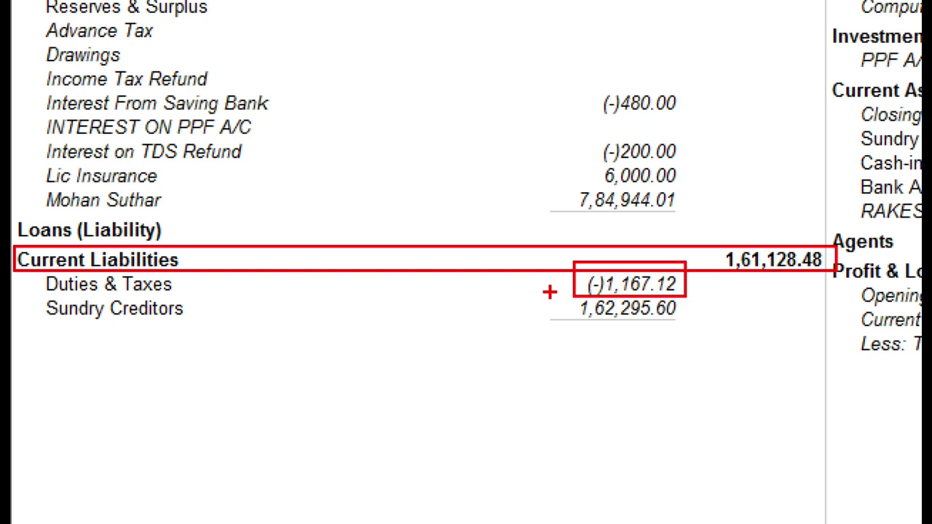
pyautogui.moveTo(703, 230)
pyautogui.mouseDown()
pyautogui.moveTo(703, 259)
pyautogui.moveTo(753, 289)
pyautogui.moveTo(828, 292)
pyautogui.mouseUp()
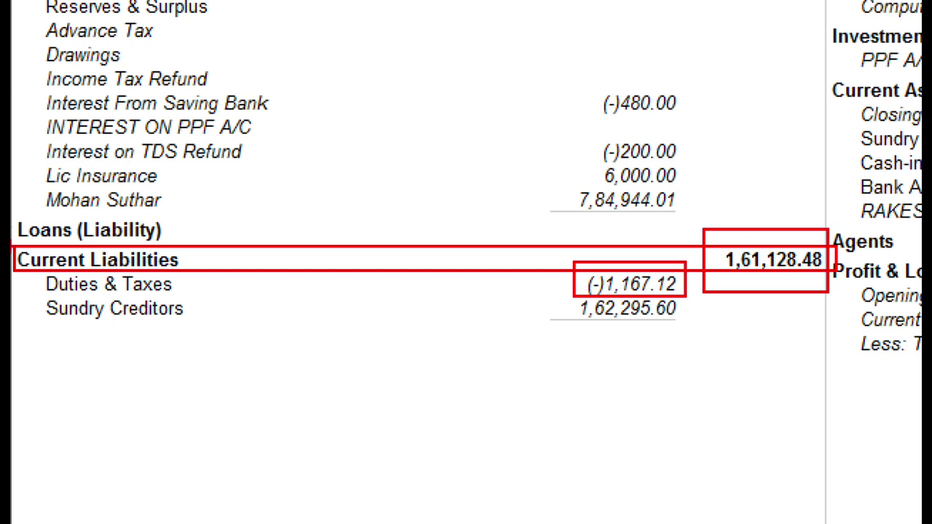
pyautogui.press('Escape')
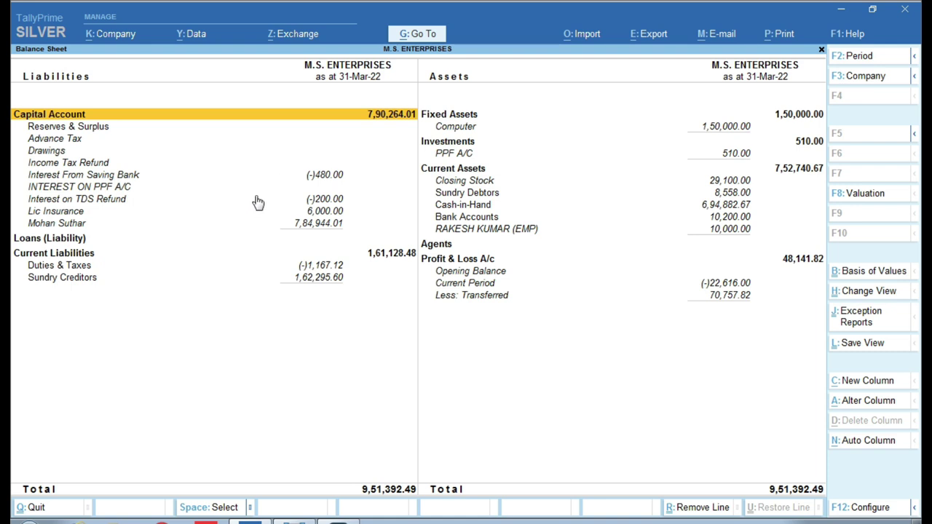
# Step: Switch to the ACCOUNTS GROUP DETAILS image and examine the outstanding GST, TDS and TCS line of the Current Liabilities entry
pyautogui.click(418, 273)
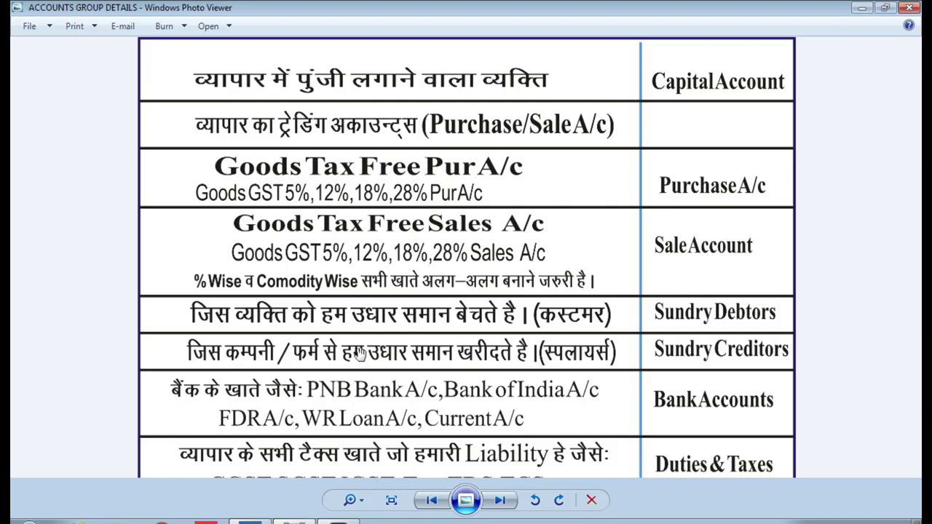
pyautogui.scroll(-10, 485, 298)
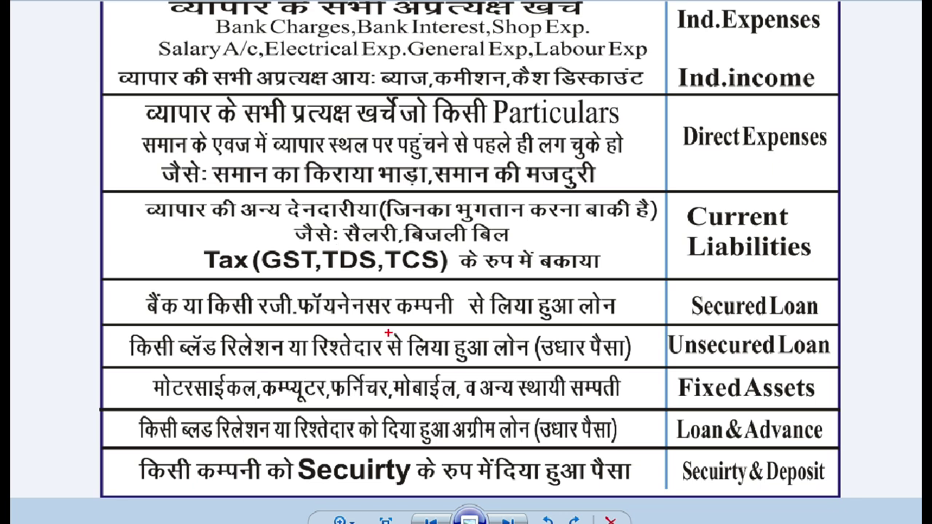
pyautogui.moveTo(193, 239); pyautogui.dragTo(626, 282)
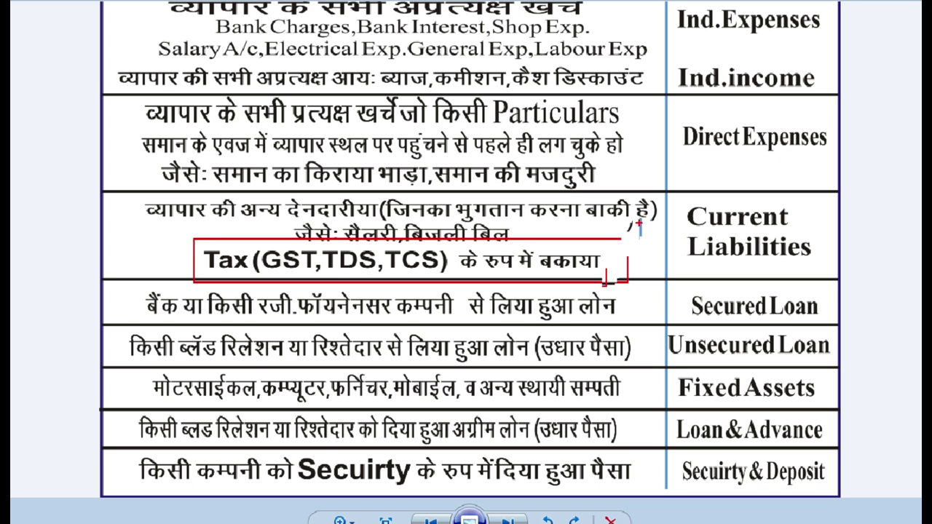
pyautogui.press('Escape')
# Step: Compare the Duties & Taxes entry with the Current Liabilities entry in the account groups image
pyautogui.scroll(3, 575, 157)
pyautogui.moveTo(576, 181); pyautogui.dragTo(563, 469)
pyautogui.scroll(-3, 553, 437)
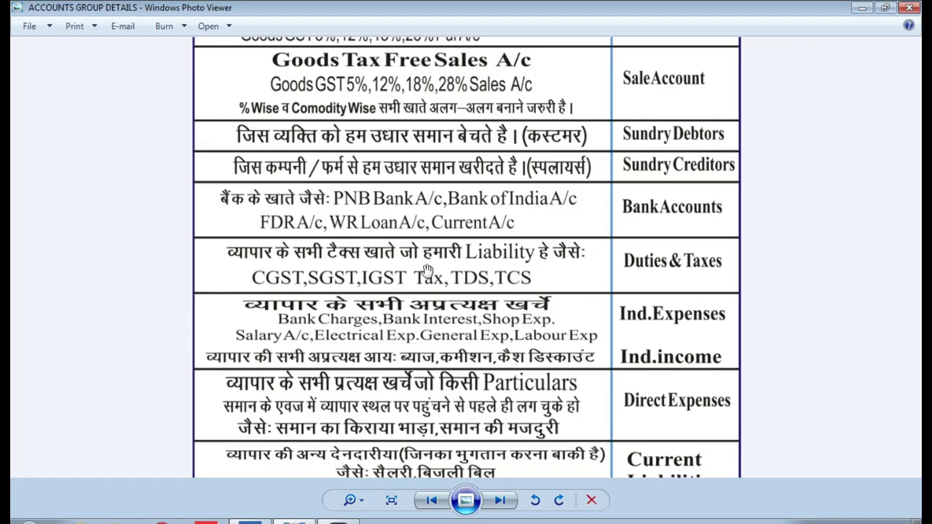
pyautogui.hotkey('ctrl', '1')
pyautogui.click(615, 243)
pyautogui.scroll(-1, 615, 243)
pyautogui.press('Escape')
pyautogui.scroll(-5, 447, 320)
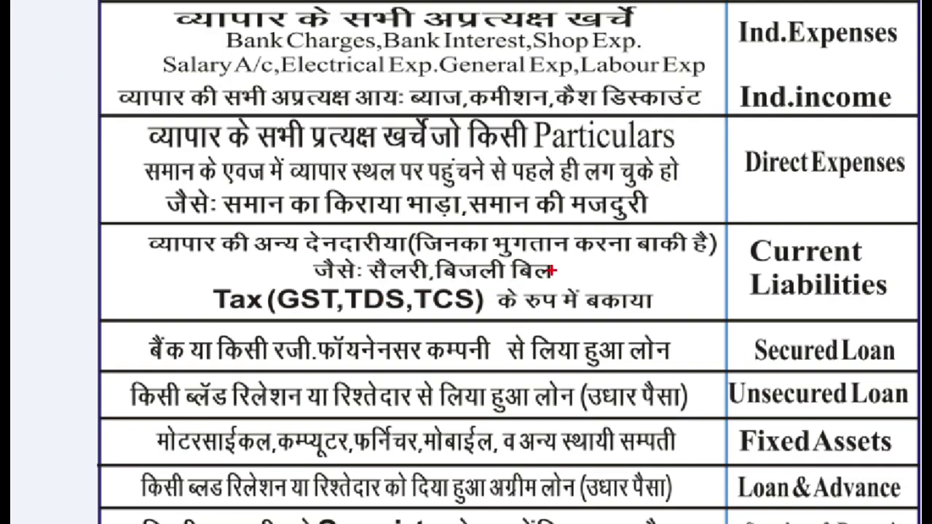
pyautogui.moveTo(744, 226); pyautogui.dragTo(901, 311)
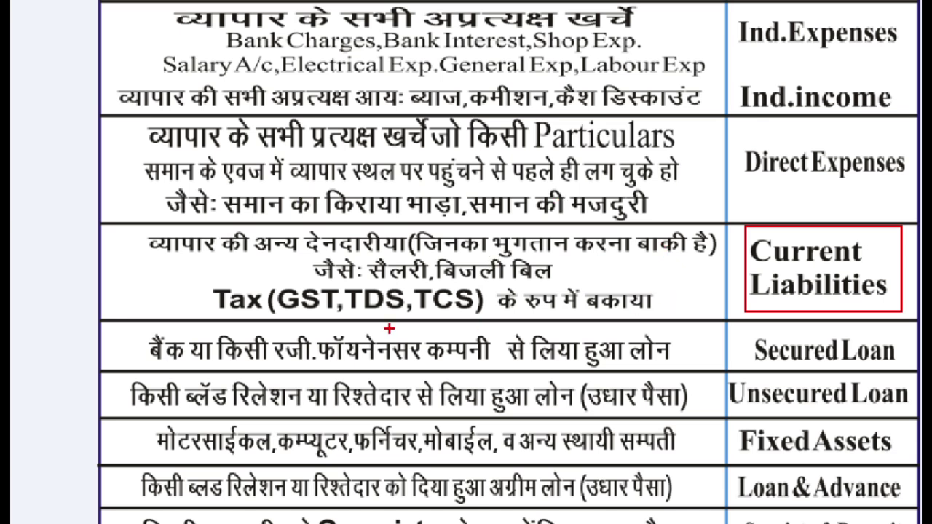